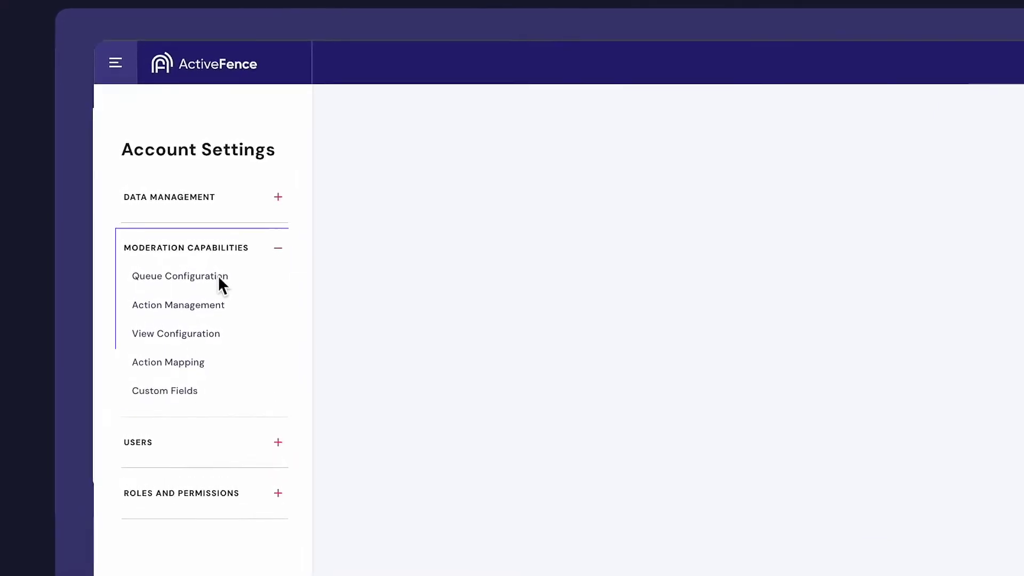
Start a new queue from the All Queues list and name it Child Abuse.
left_click(186, 282)
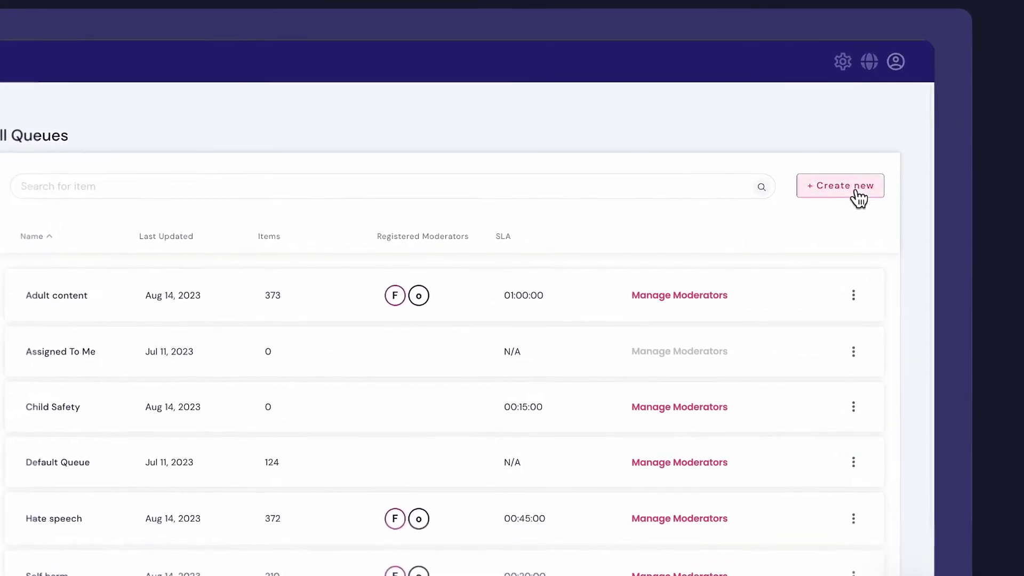
left_click(867, 193)
triple_click(641, 292)
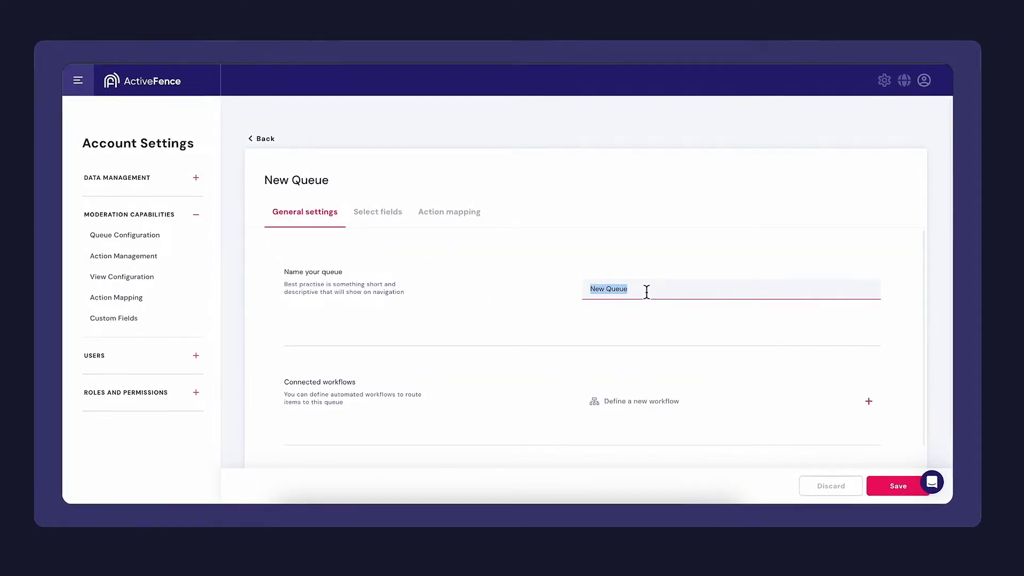
type("buse")
Set the queue's priority sorting to Content Type and its SLA to 15 minutes.
scroll(625, 413, "down", 5)
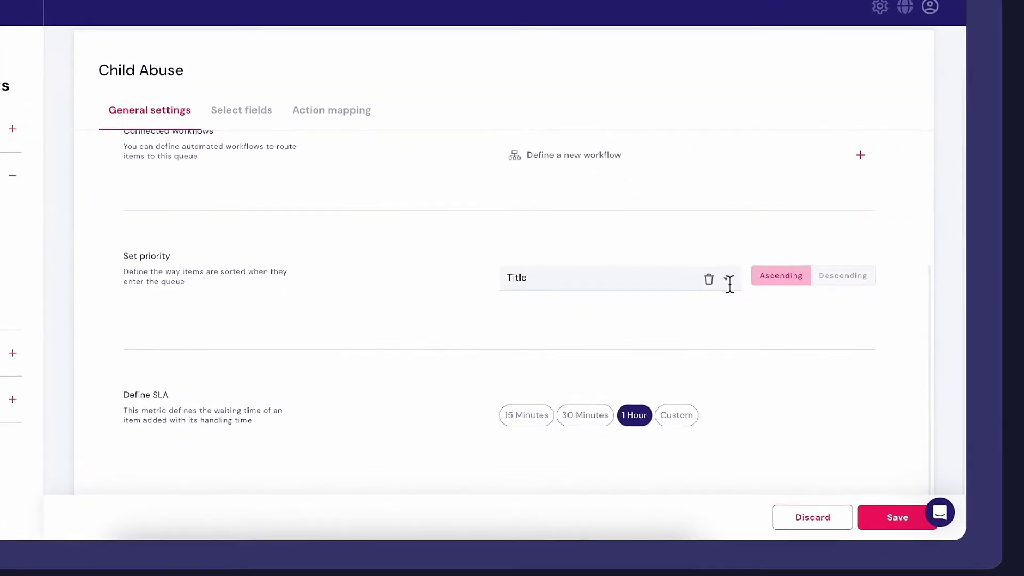
left_click(728, 278)
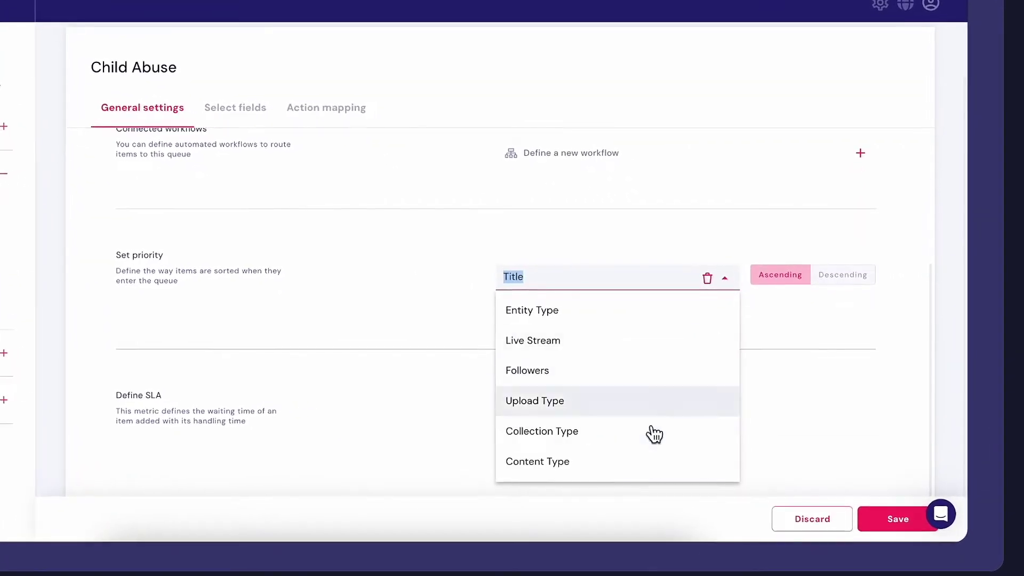
left_click(624, 463)
left_click(507, 371)
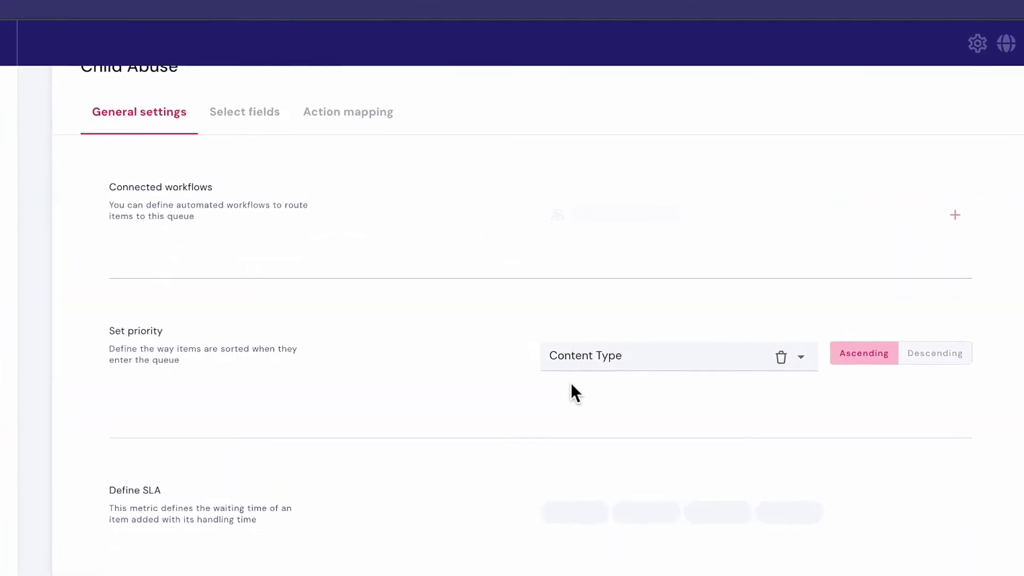
Review the Child Abuse queue's displayed fields and its Suspend, Keep and Review action mappings.
scroll(570, 382, "up", 3)
left_click(249, 126)
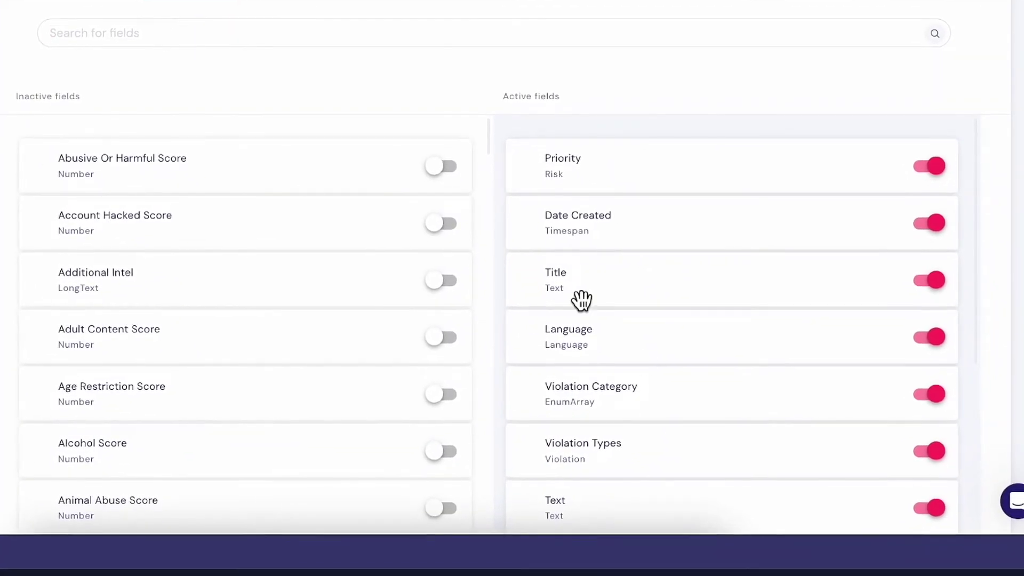
scroll(581, 300, "down", 2)
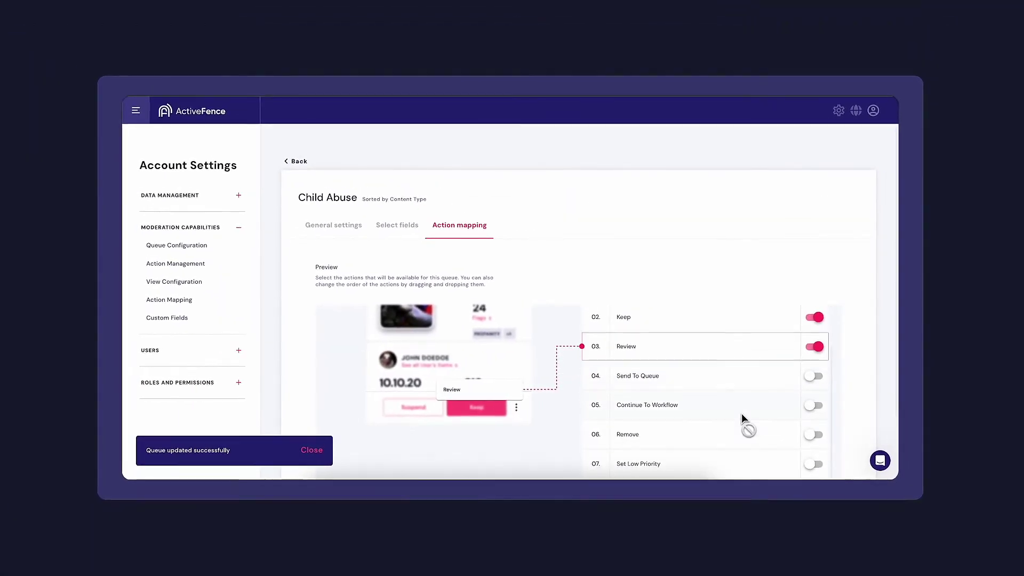
scroll(741, 414, "up", 1)
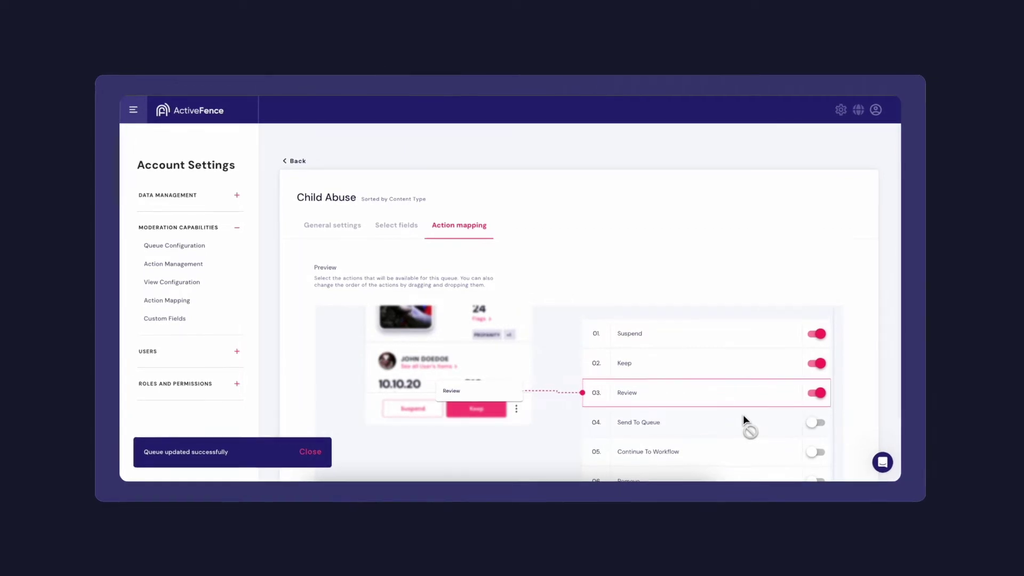
scroll(710, 376, "down", 1)
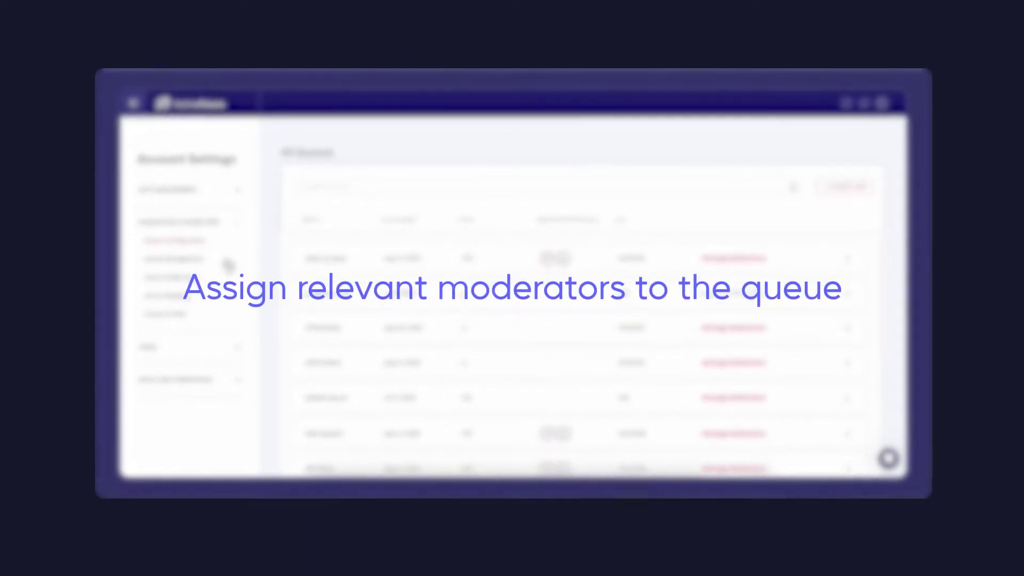
Search the moderator list from Manage Moderators and add the found moderator to Child Abuse.
left_click(746, 339)
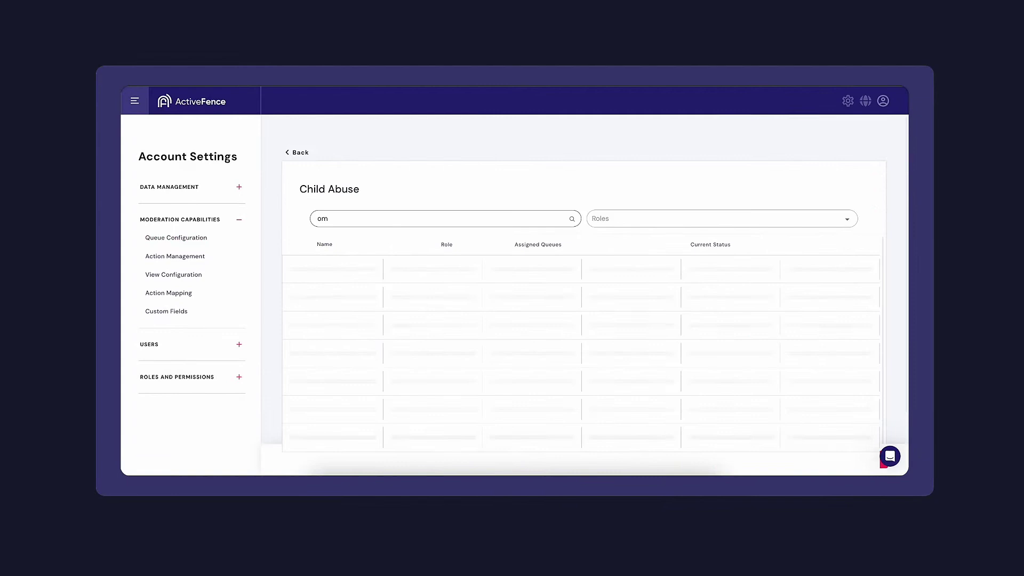
type("er")
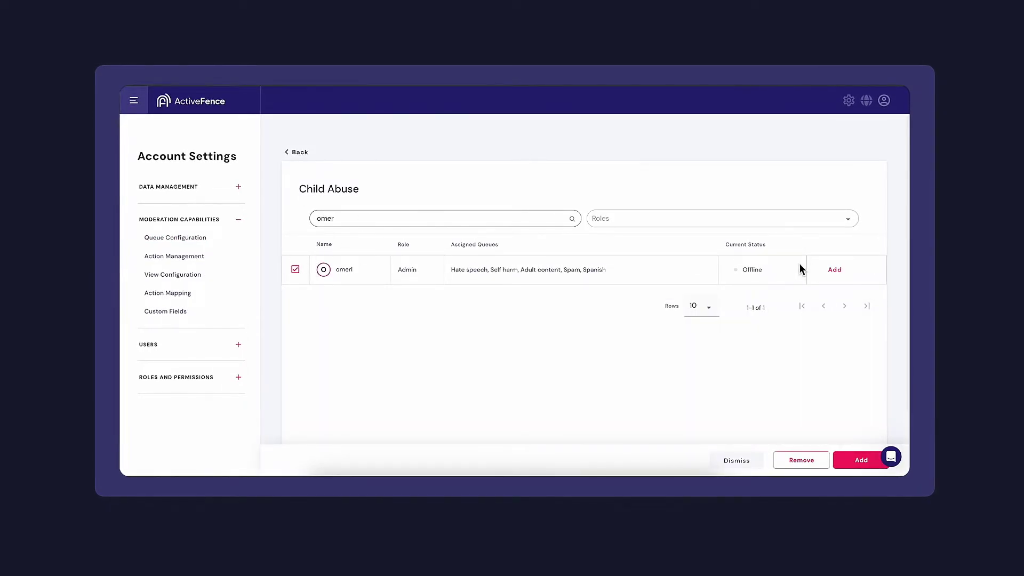
left_click(835, 269)
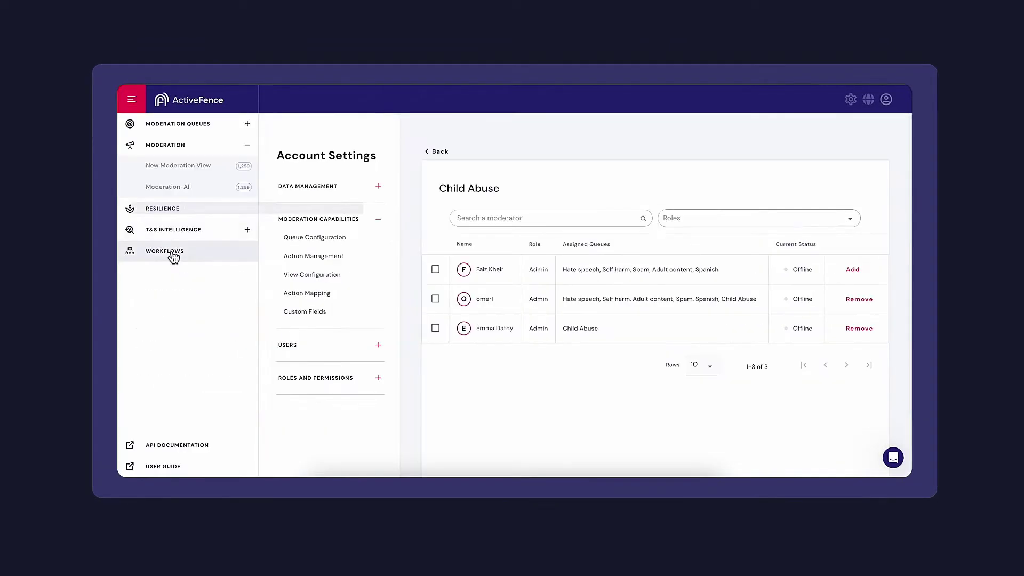
Create a new workflow triggered by Abusive or Harmful with Child Abuse as the criteria value.
left_click(171, 256)
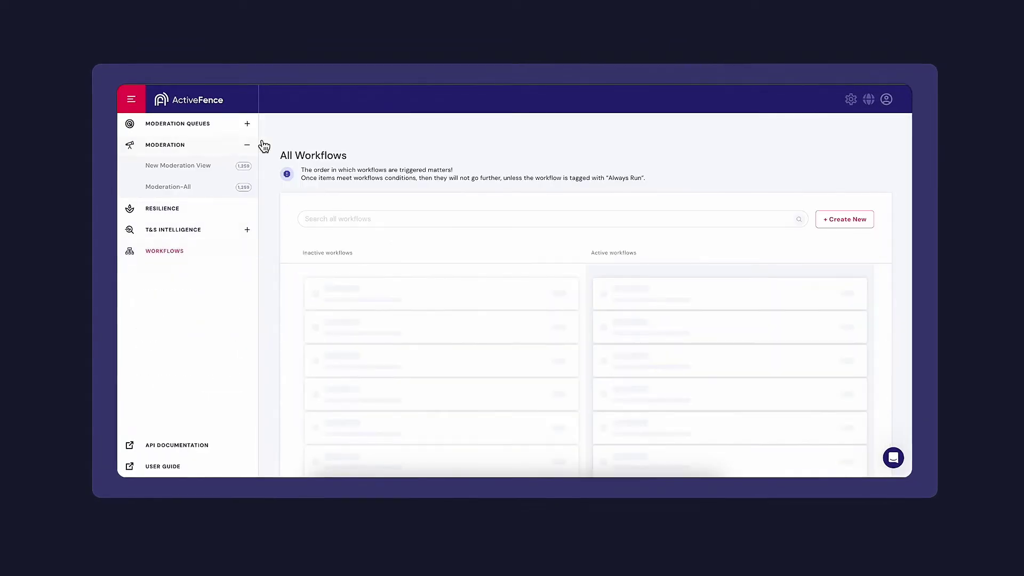
left_click(835, 220)
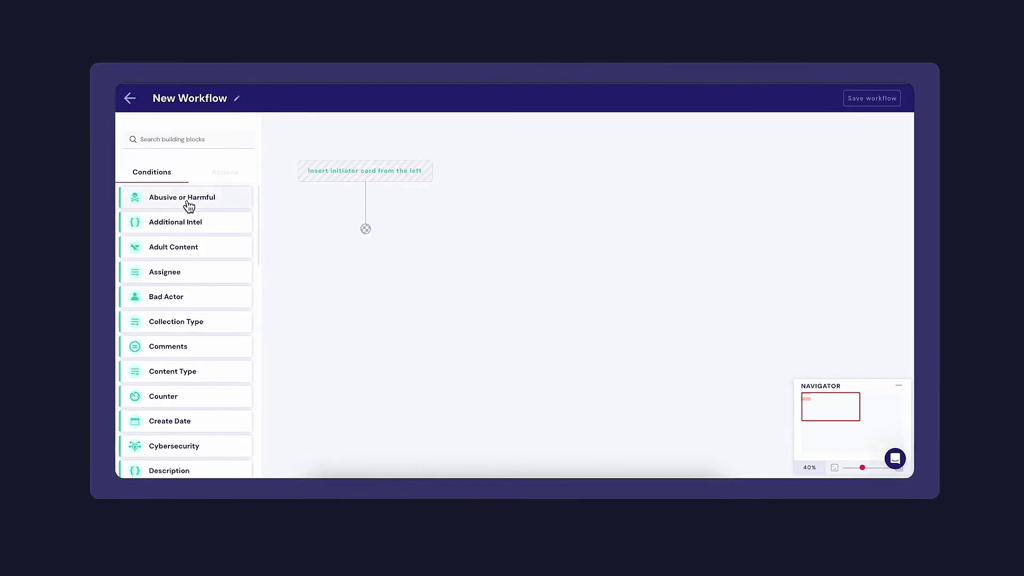
left_click_drag(340, 183, 344, 182)
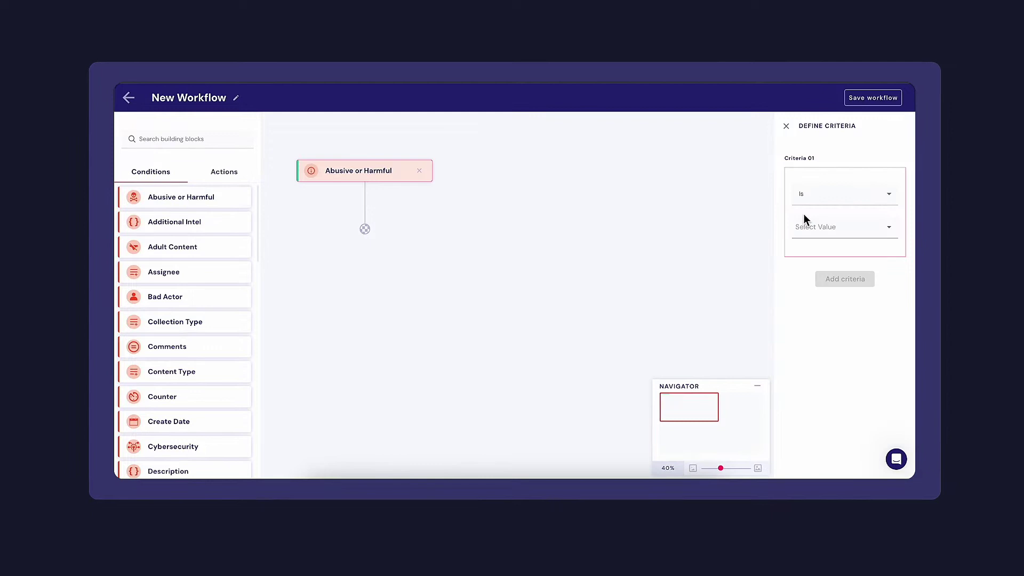
left_click(815, 226)
left_click(852, 270)
Add a Risk Score condition after the initiator with criterion Greater than 85.
left_click(168, 140)
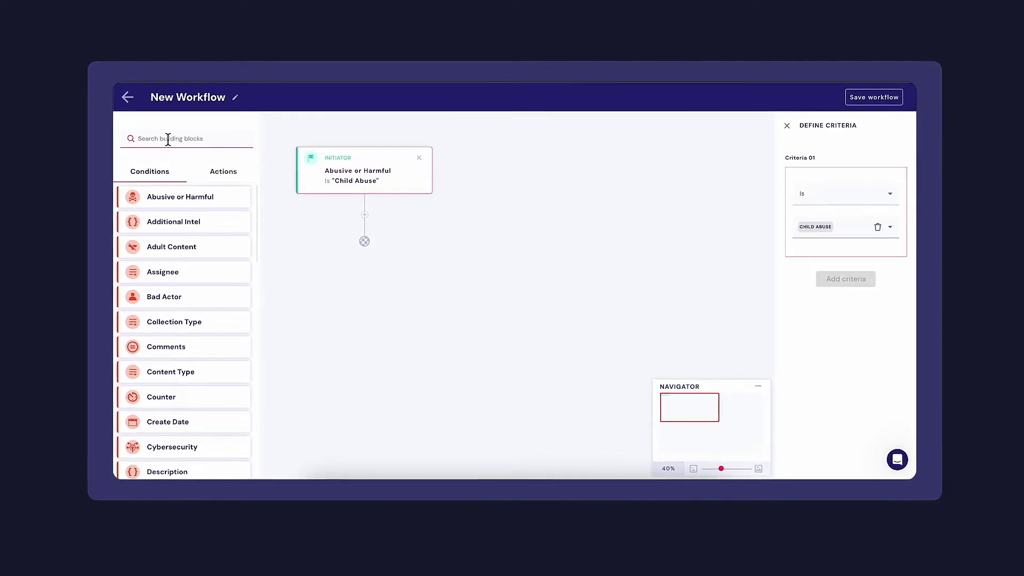
left_click_drag(174, 197, 381, 222)
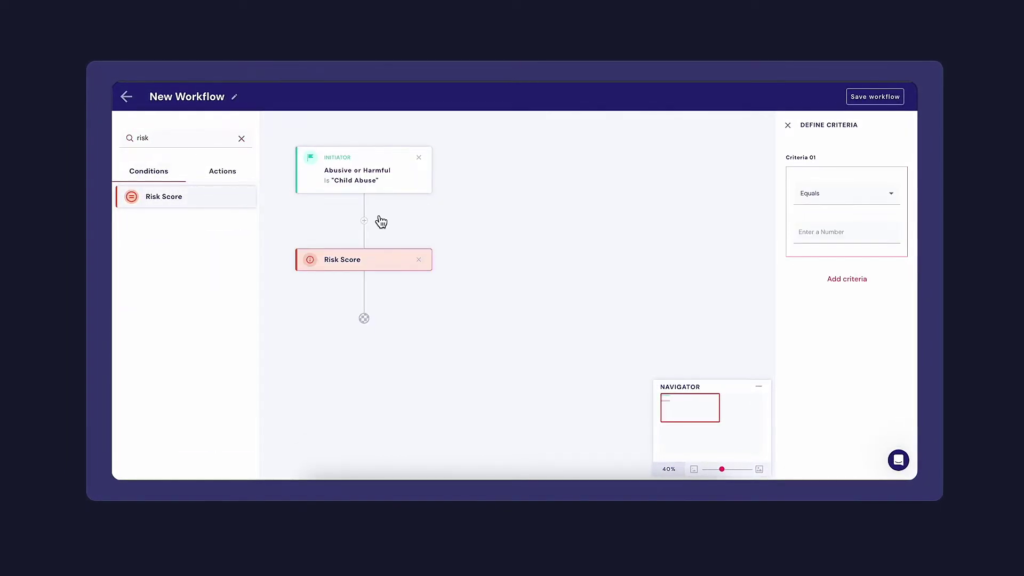
left_click(901, 200)
left_click(821, 281)
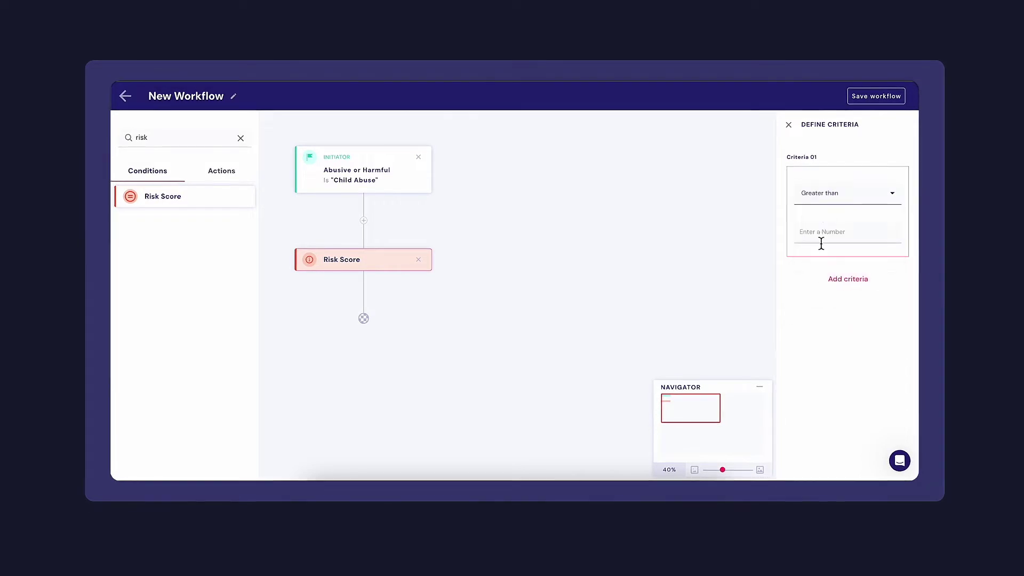
left_click(822, 233)
type("85")
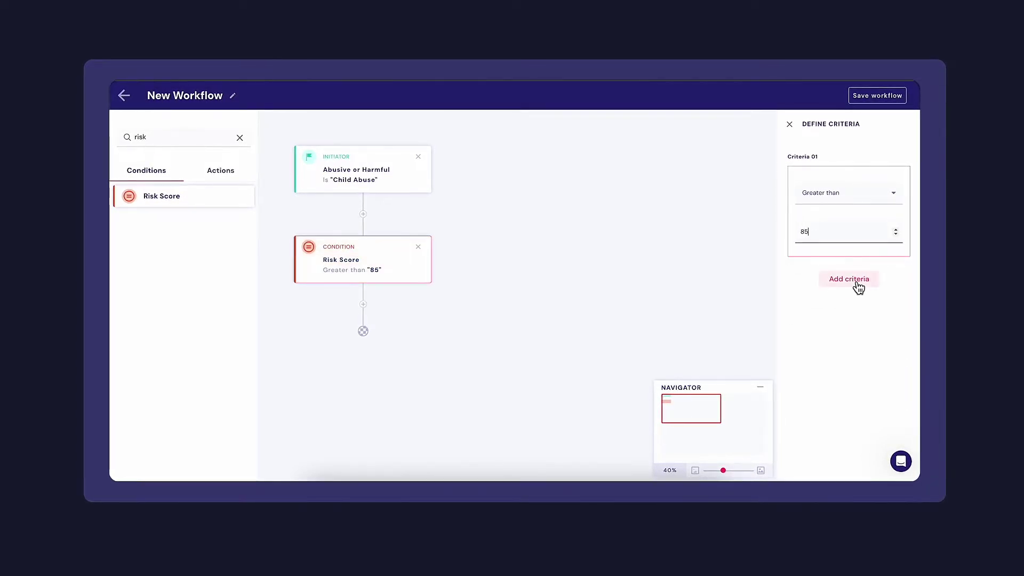
Add an OR criterion for Risk Score Between 50 and 85.
left_click(855, 282)
left_click(889, 318)
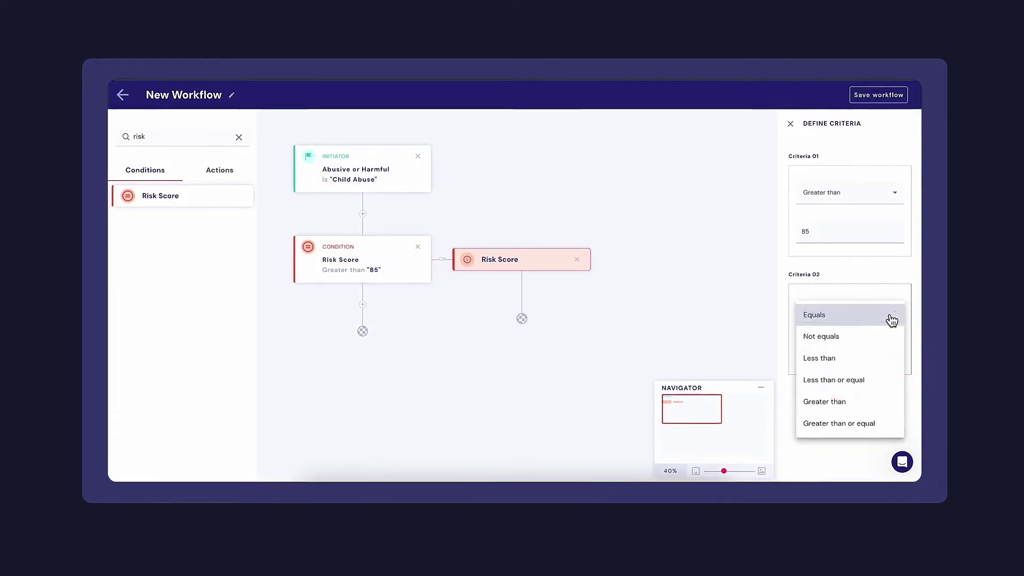
scroll(850, 418, "down", 1)
left_click(850, 417)
left_click(825, 348)
type("50-")
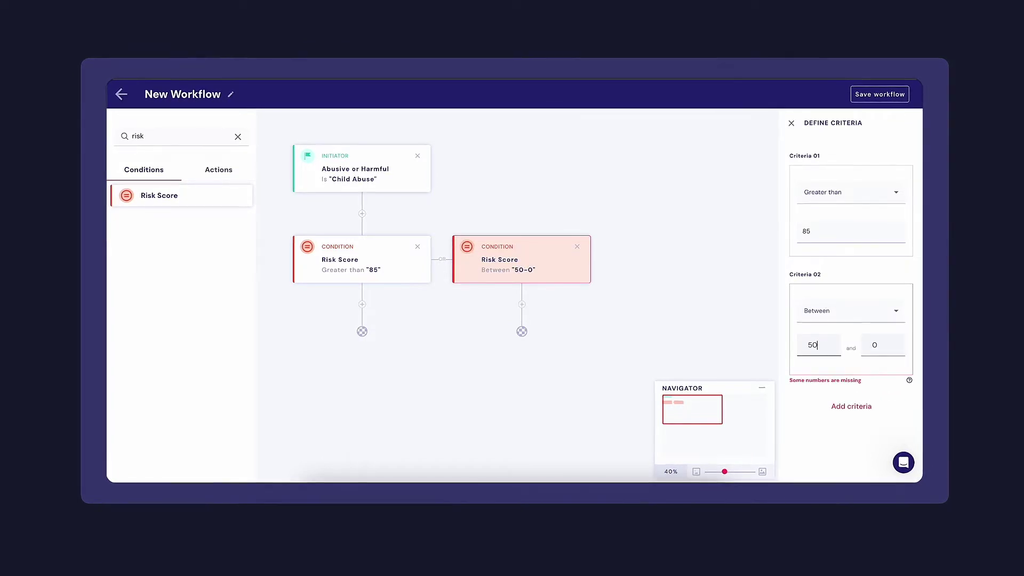
type("85")
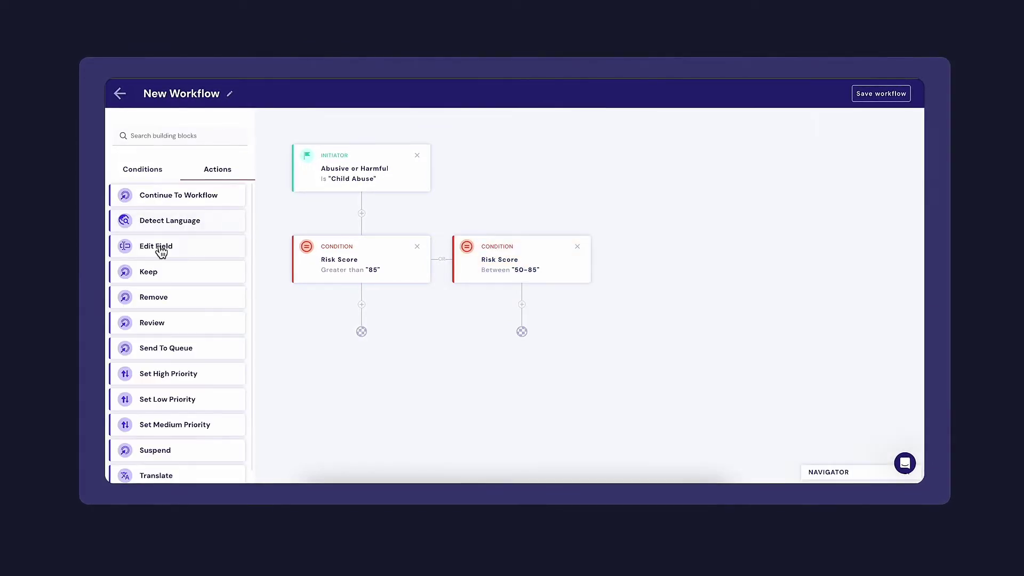
Attach Remove to the above-85 branch and Send To Queue Child Abuse to the 50–85 branch.
left_click_drag(352, 313, 354, 319)
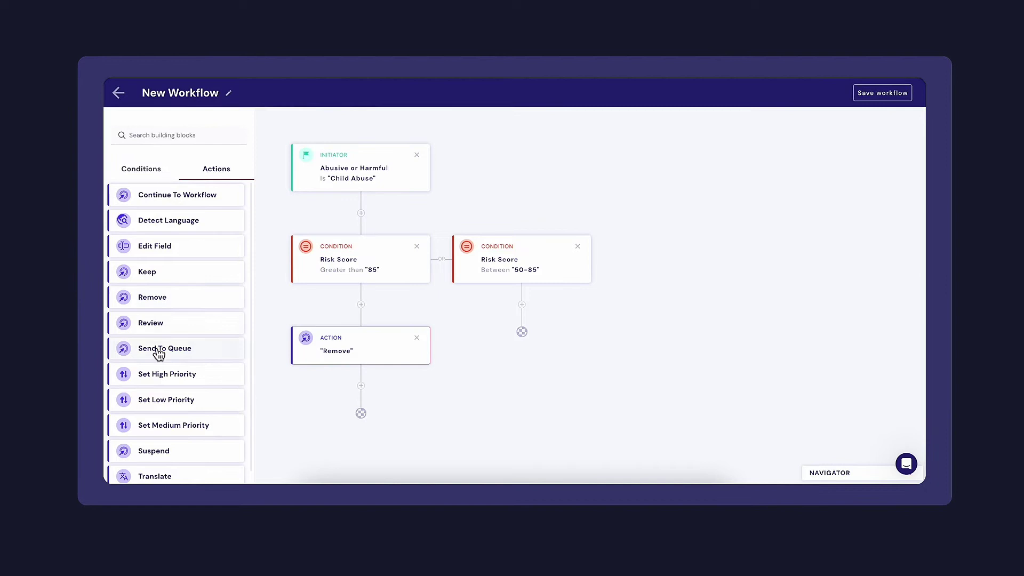
left_click_drag(161, 352, 343, 363)
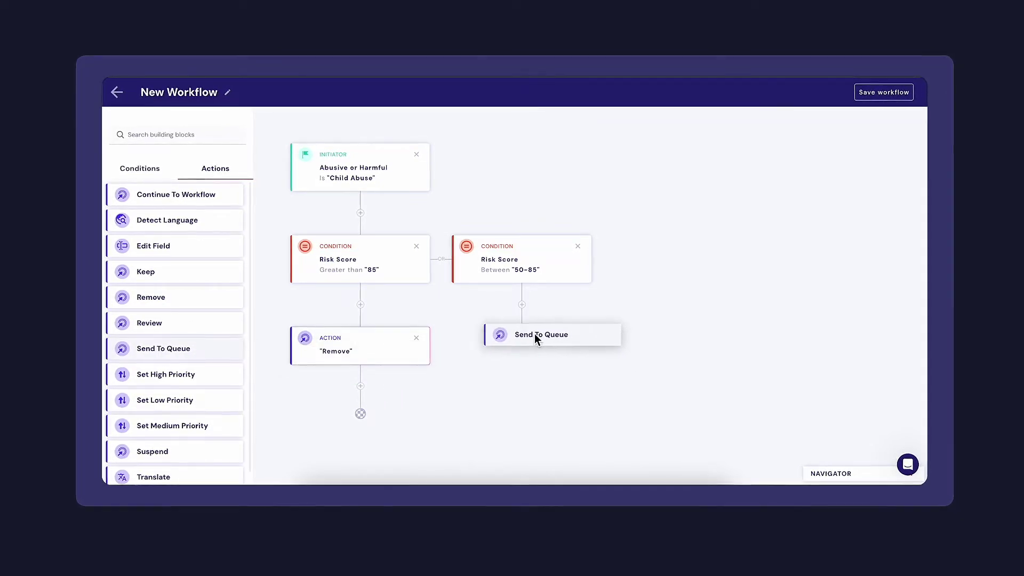
left_click_drag(534, 334, 530, 320)
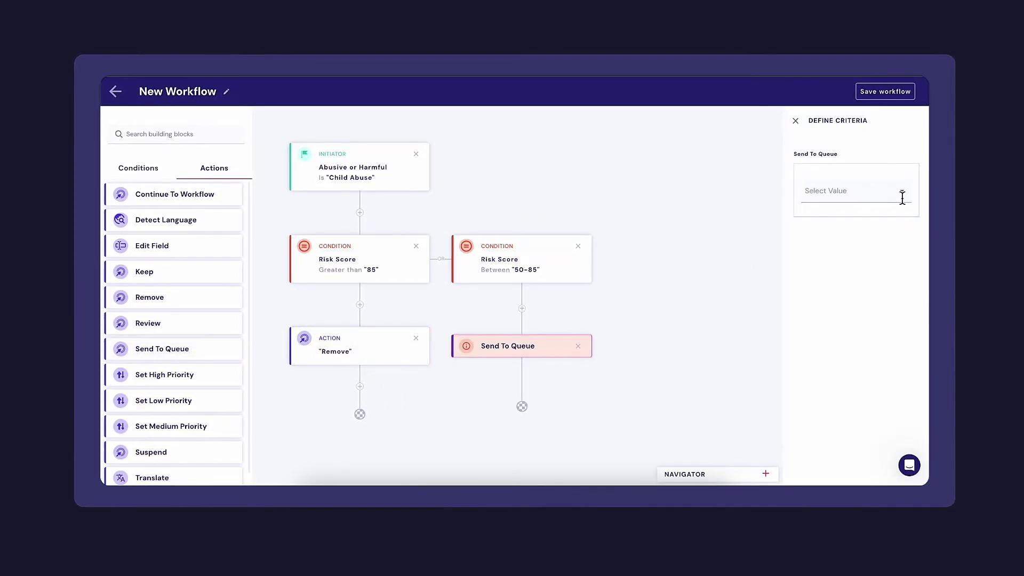
scroll(859, 316, "down", 3)
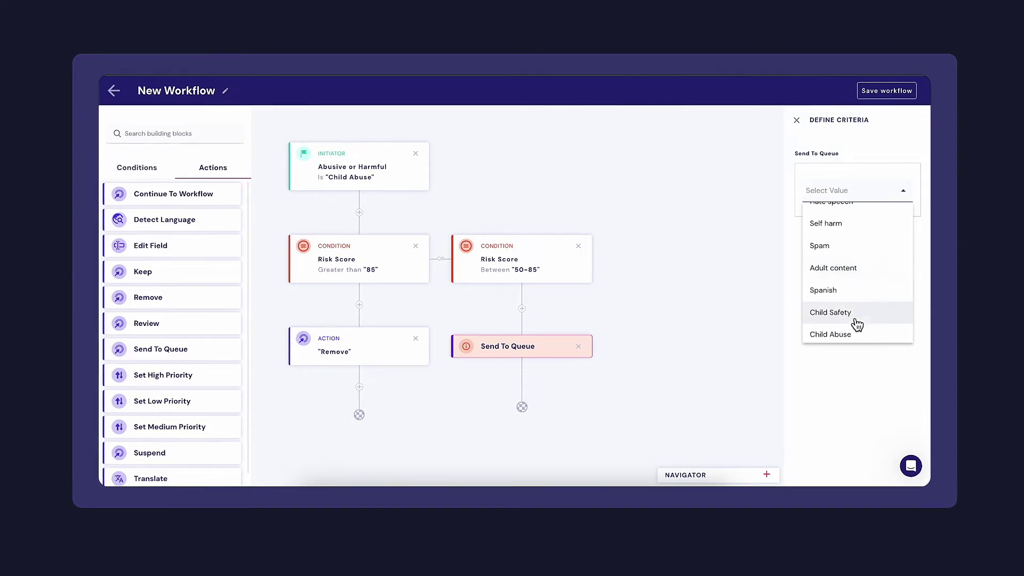
left_click(853, 330)
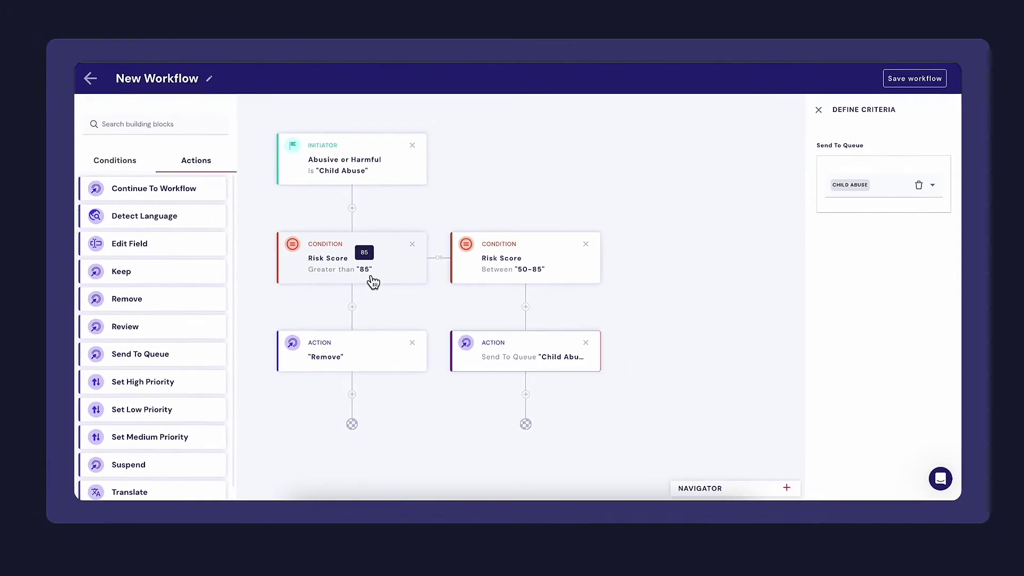
Change the Greater than threshold and the Between upper bound from 85 to 80.
left_click(392, 294)
left_click(835, 232)
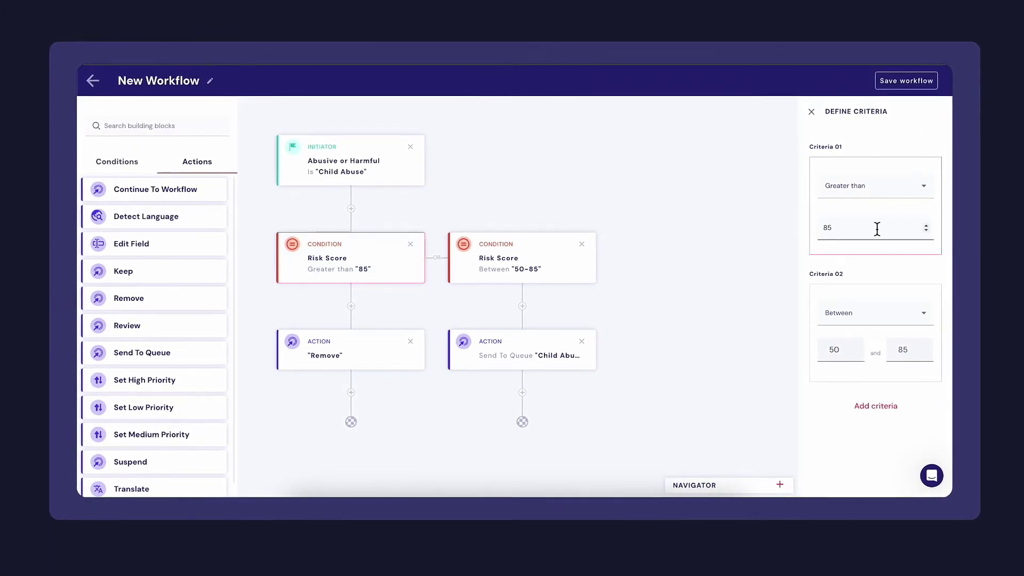
key("BackSpace")
type("0")
left_click(906, 359)
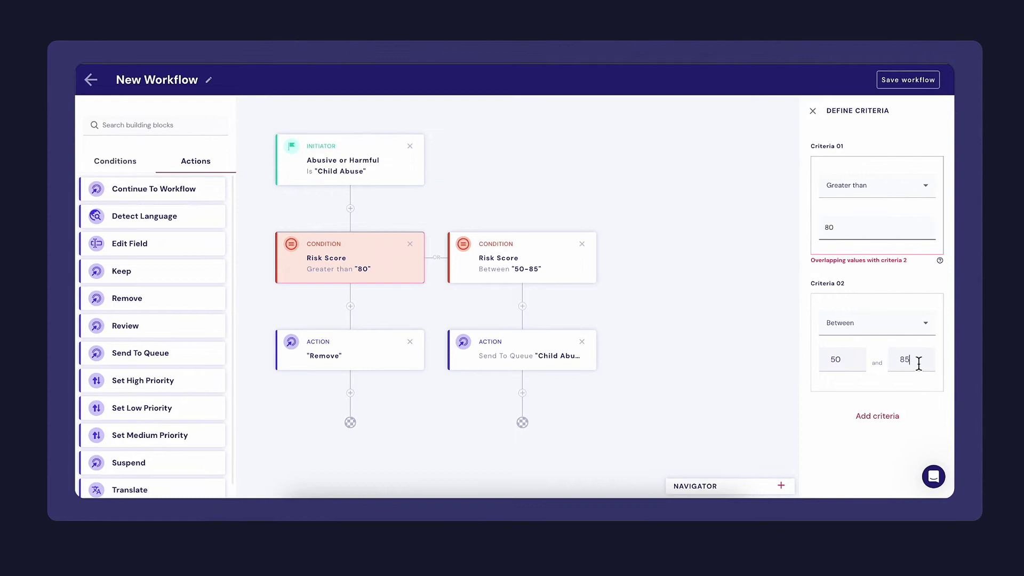
key("BackSpace")
type("0")
left_click(801, 446)
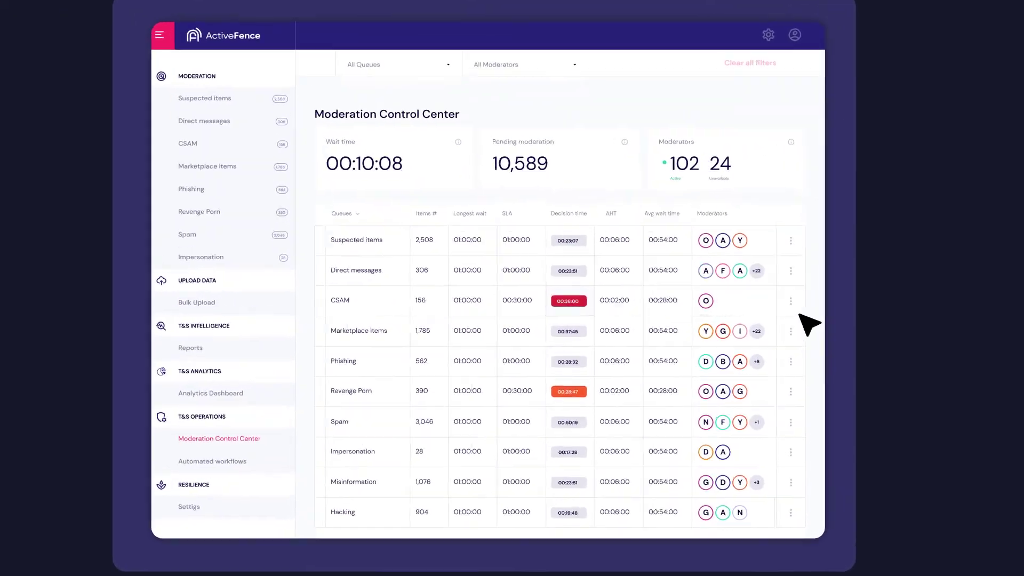
Assign another moderator to the CSAM queue, filtering roles to CSAM and Harassment & Bullying.
left_click(788, 302)
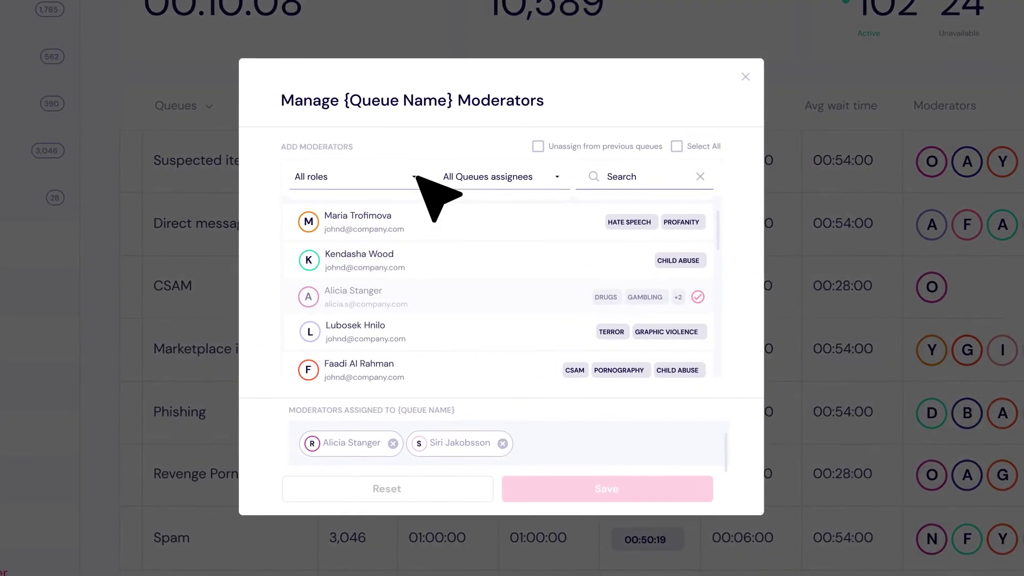
left_click(382, 193)
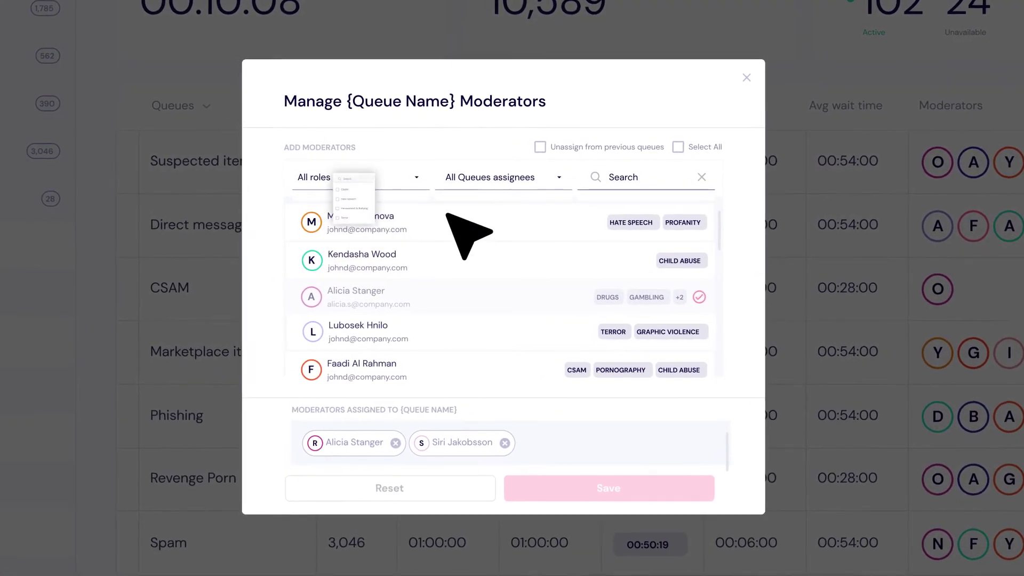
left_click(295, 236)
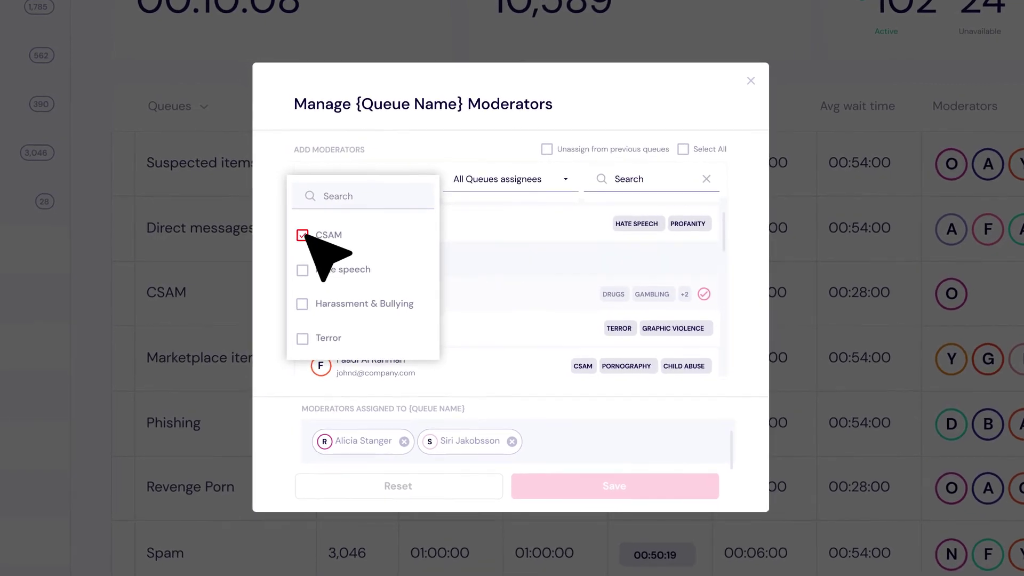
left_click(302, 304)
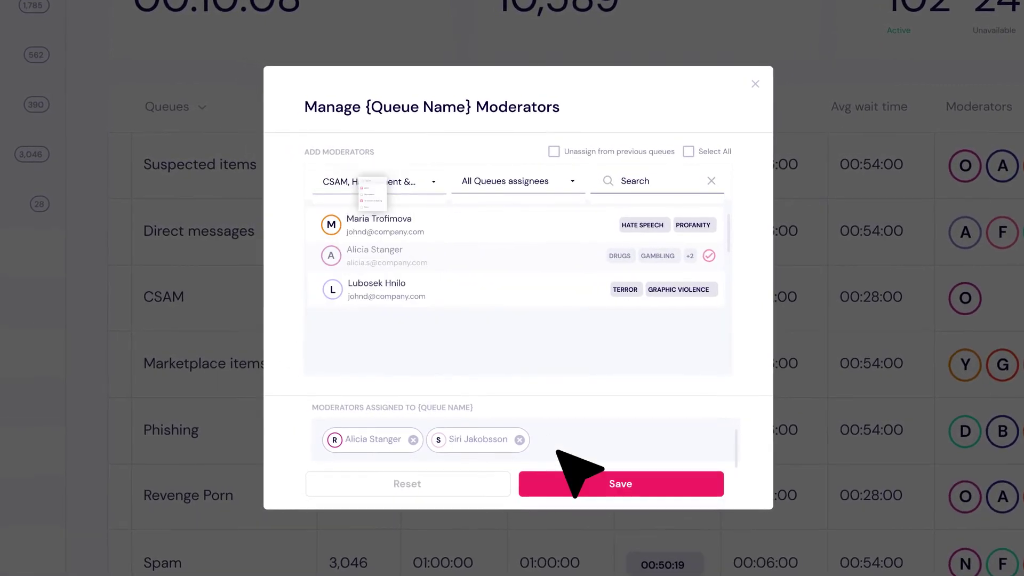
left_click(613, 483)
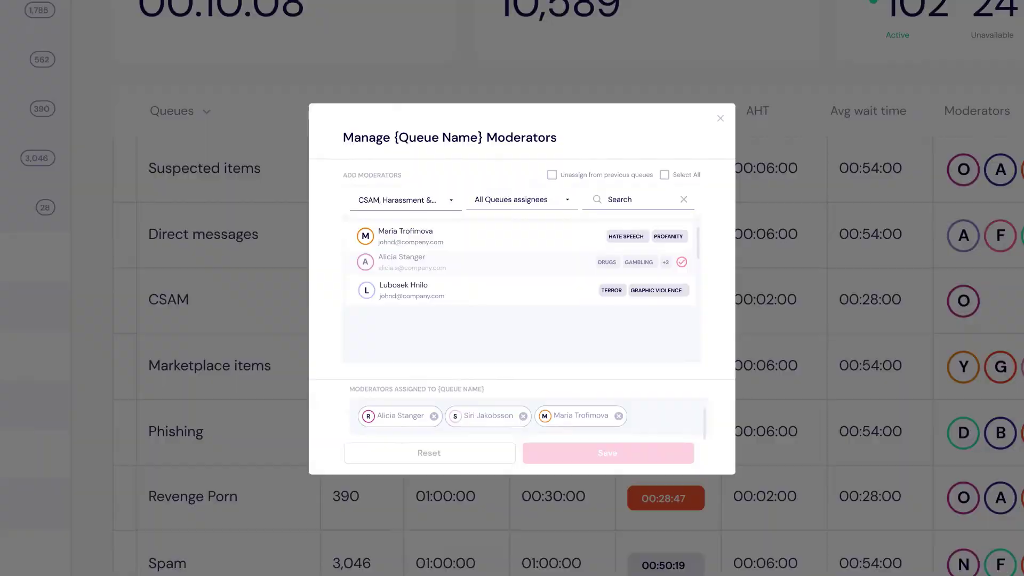